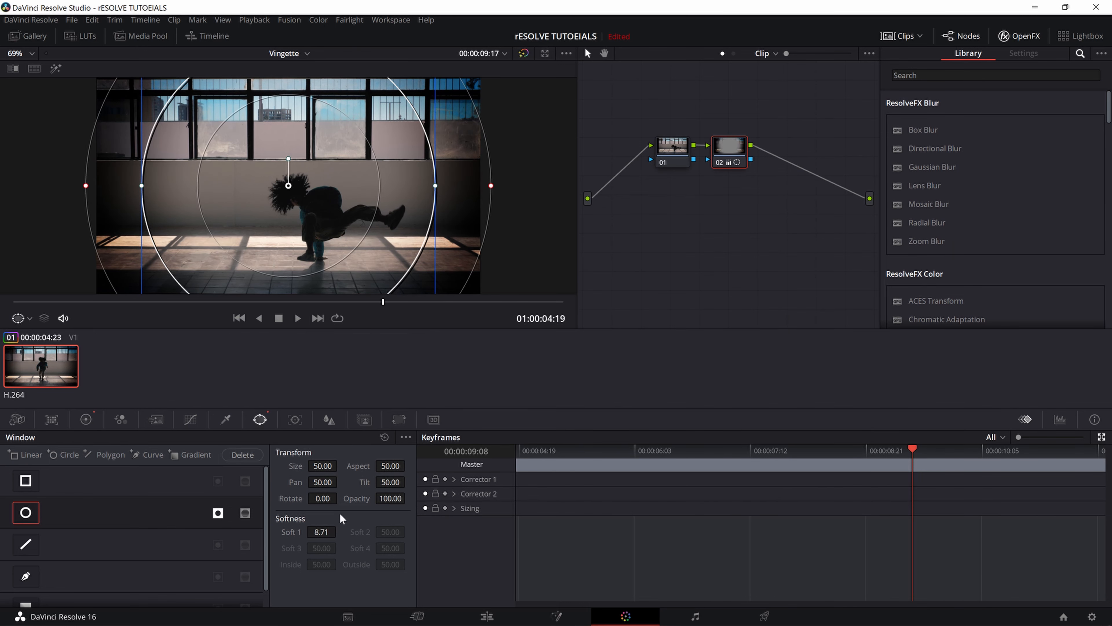
# Increase the circular window's softness to about 11.28 and reposition it to about pan 50.44, tilt 49.80
pyautogui.moveTo(492, 186)
pyautogui.mouseDown()
pyautogui.moveTo(511, 186)
pyautogui.moveTo(499, 199)
pyautogui.moveTo(532, 192)
pyautogui.moveTo(513, 189)
pyautogui.moveTo(519, 220)
pyautogui.moveTo(412, 230)
pyautogui.moveTo(492, 245)
pyautogui.moveTo(561, 229)
pyautogui.moveTo(472, 248)
pyautogui.moveTo(504, 249)
pyautogui.moveTo(518, 194)
pyautogui.moveTo(510, 194)
pyautogui.mouseUp()
pyautogui.moveTo(288, 186)
pyautogui.mouseDown()
pyautogui.moveTo(315, 193)
pyautogui.moveTo(302, 192)
pyautogui.mouseUp()
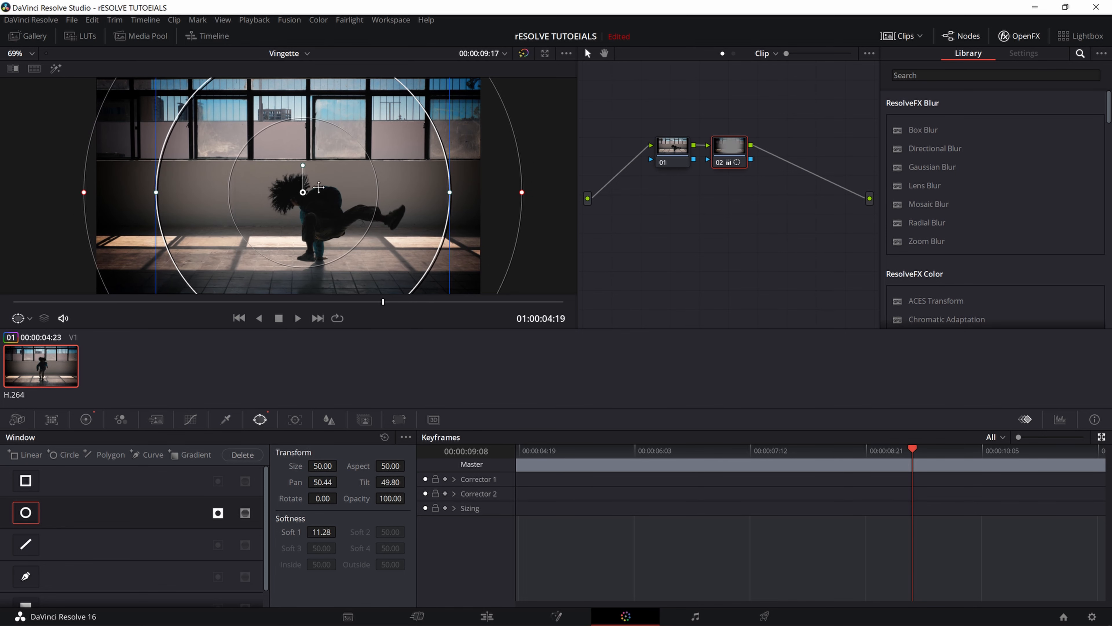
# Compare the image with nodes 01 and 02 switched off and on, reviewing the vignette in full-screen playback
pyautogui.click(662, 161)
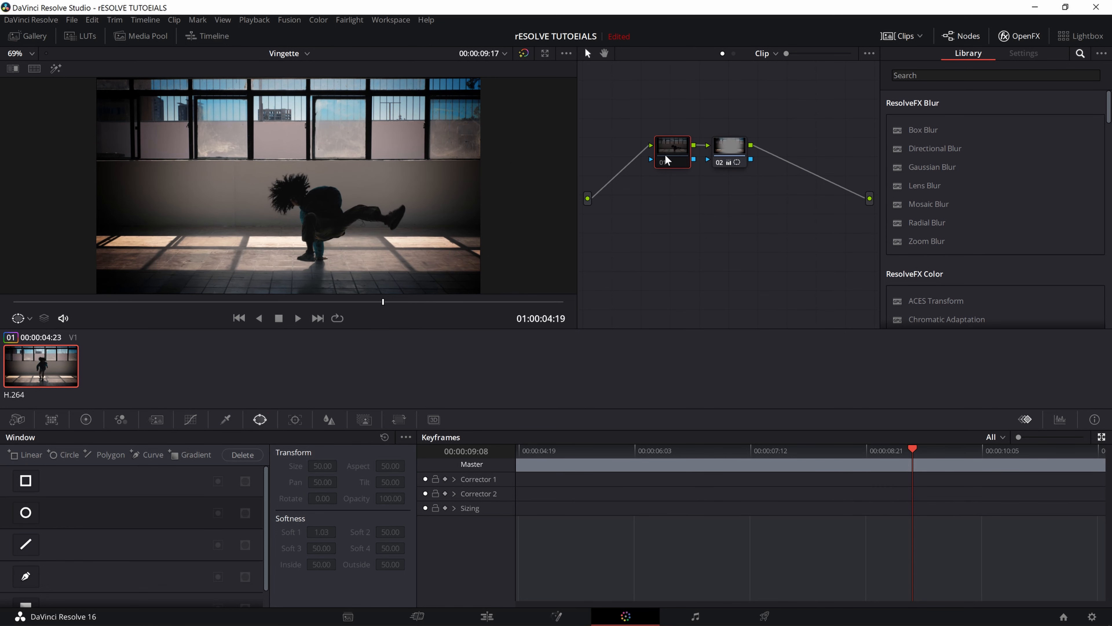
pyautogui.click(662, 163)
pyautogui.moveTo(732, 112); pyautogui.dragTo(754, 180)
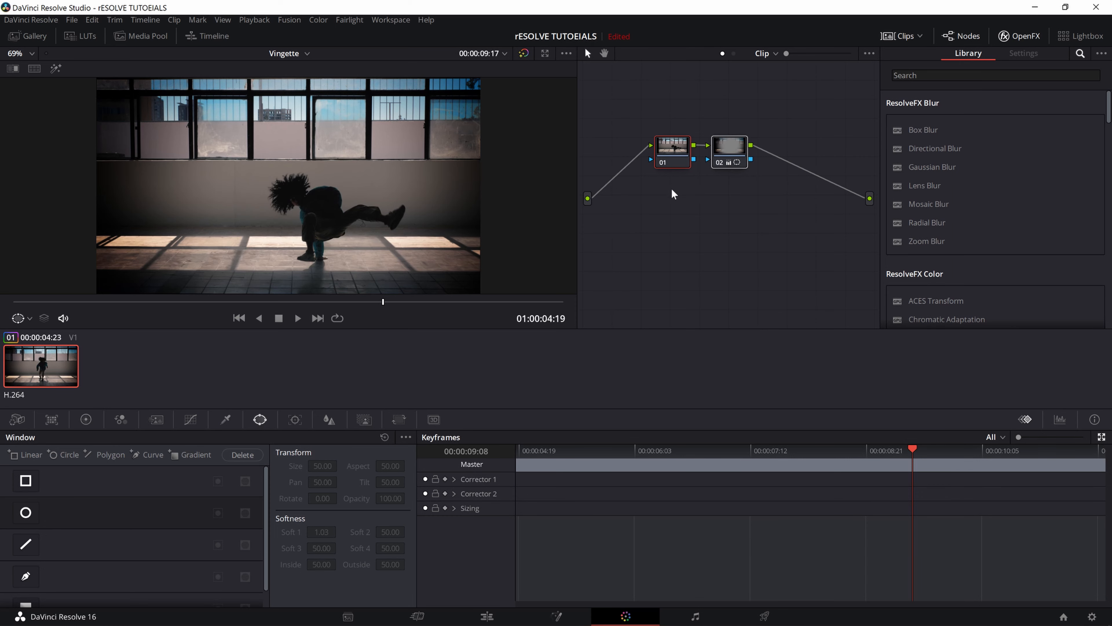
pyautogui.click(727, 154)
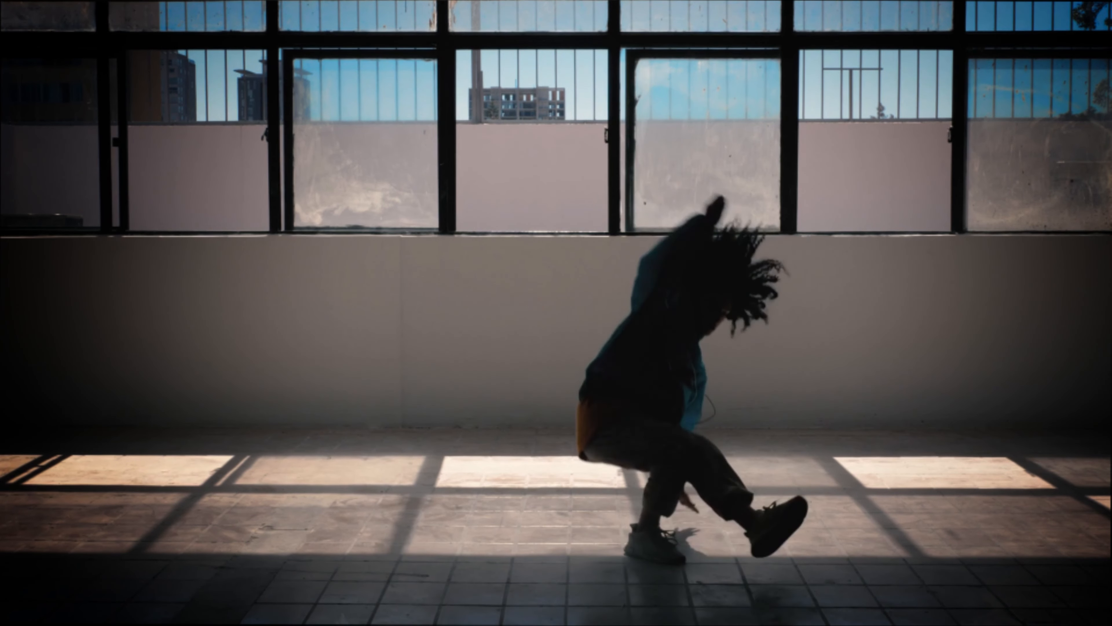
pyautogui.hotkey('ctrl', 'd')
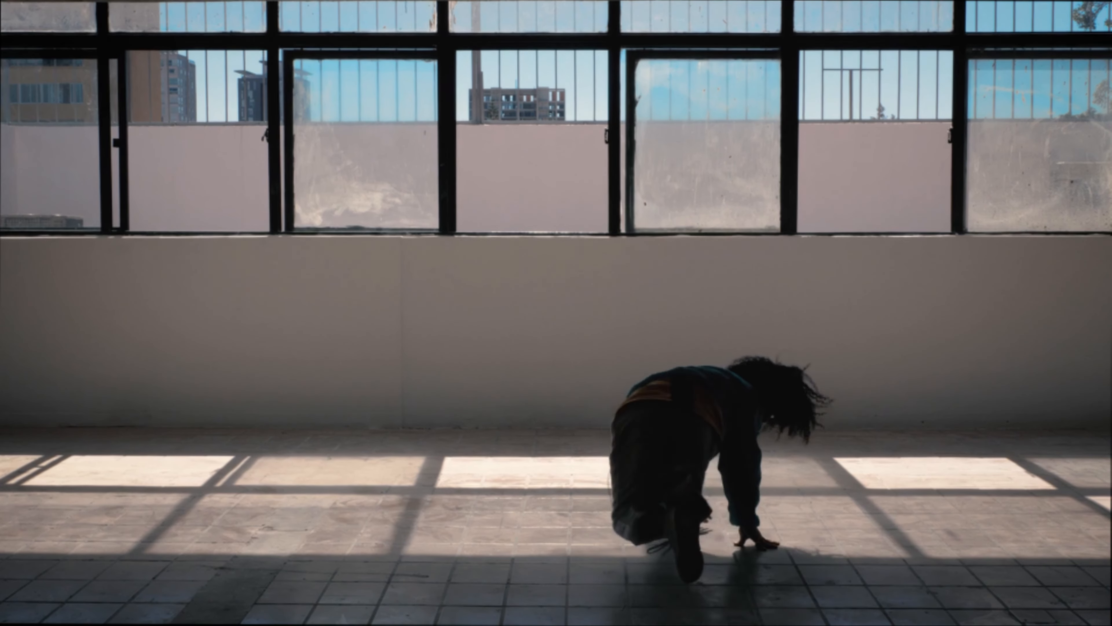
pyautogui.press('space')
pyautogui.press('Escape')
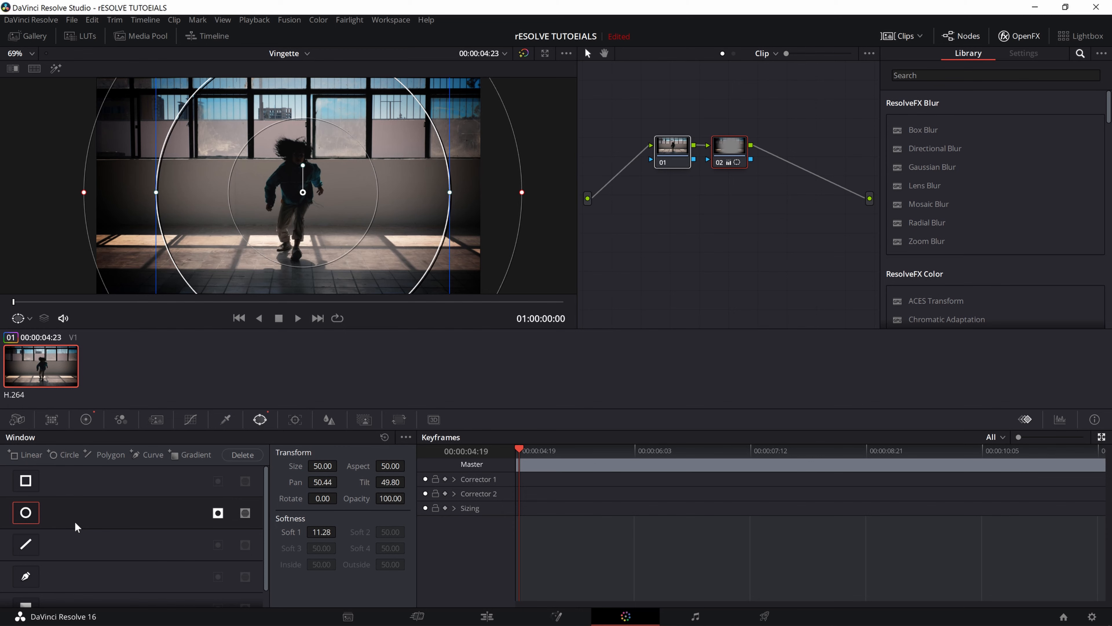
# Centre the circular window on the dancer at about pan 50.21, tilt 50.43, and narrow it to about size 20.09, aspect 20.15
pyautogui.scroll(-1, 71, 532)
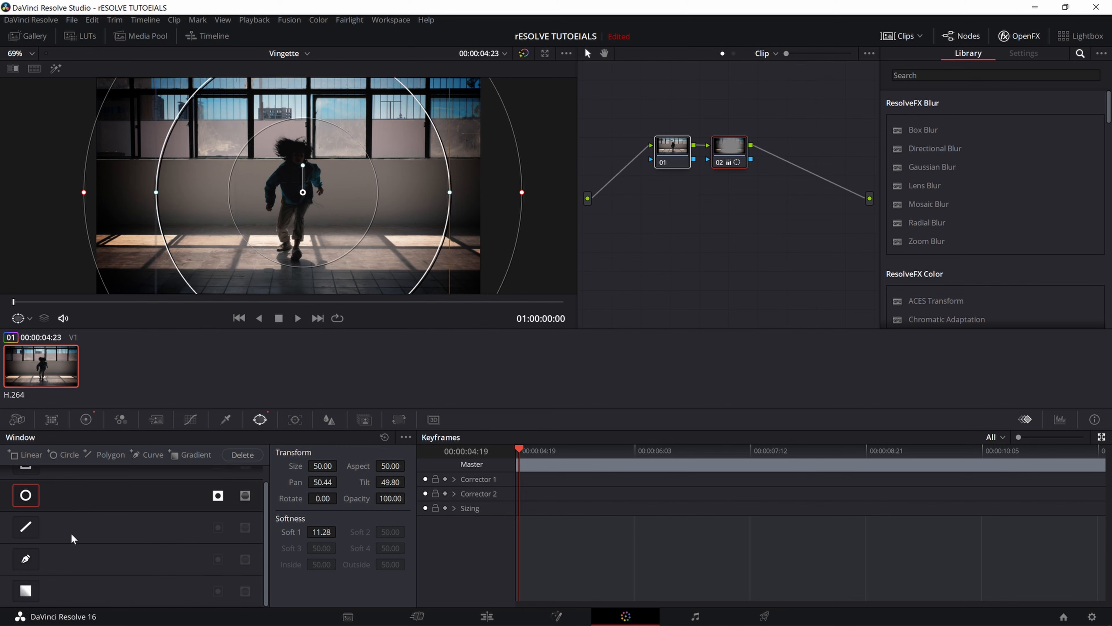
pyautogui.scroll(1, 37, 531)
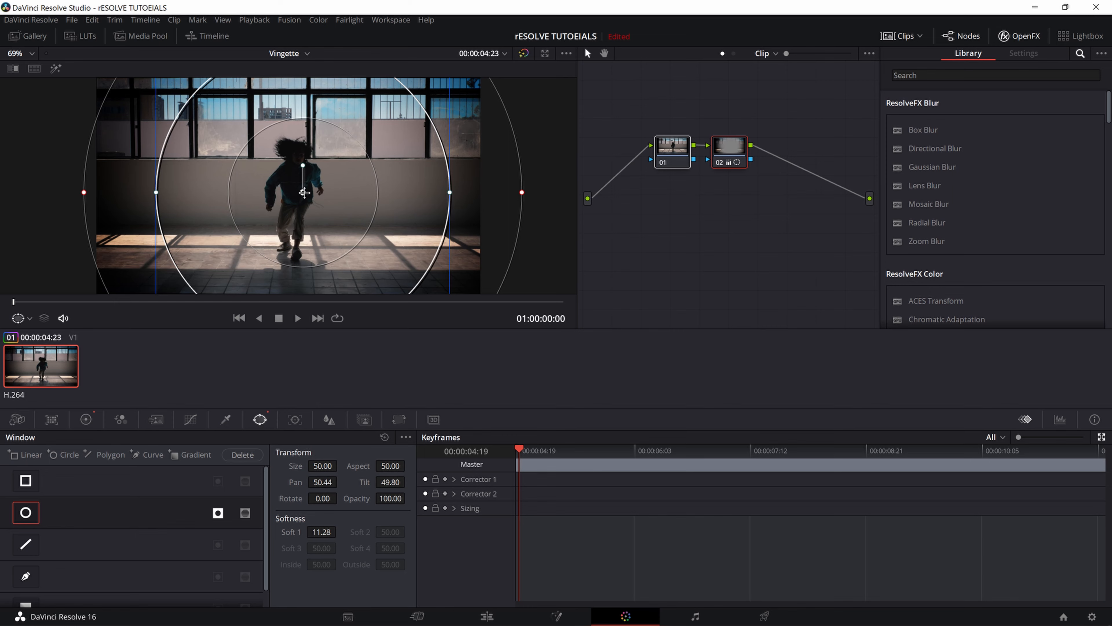
pyautogui.moveTo(302, 192)
pyautogui.mouseDown()
pyautogui.moveTo(70, 166)
pyautogui.moveTo(335, 175)
pyautogui.moveTo(228, 180)
pyautogui.moveTo(295, 171)
pyautogui.mouseUp()
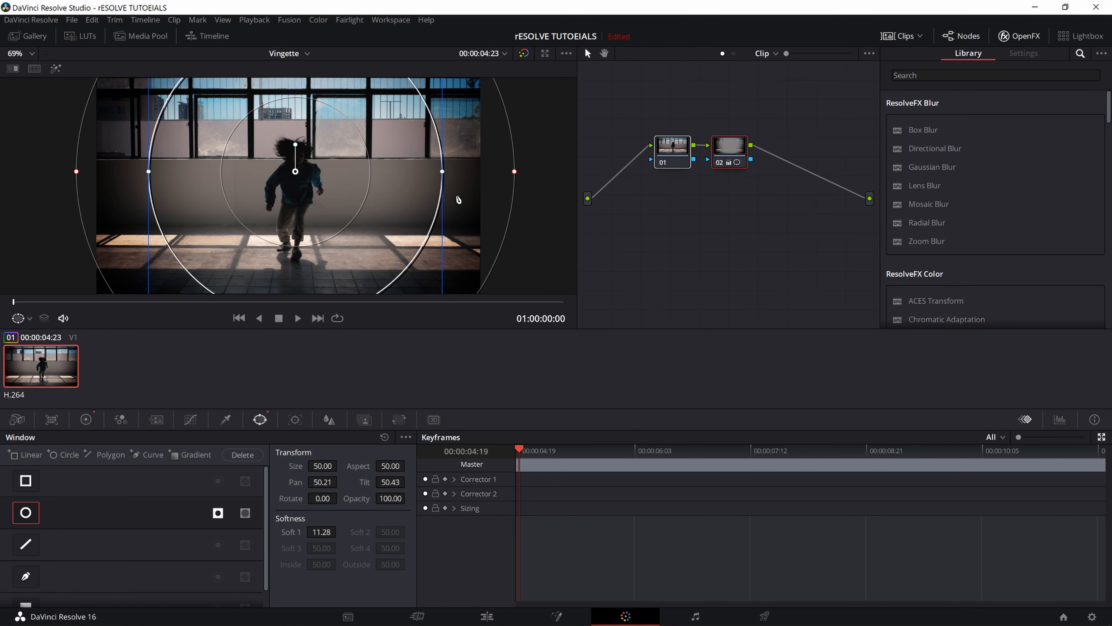
pyautogui.moveTo(443, 174); pyautogui.dragTo(240, 214)
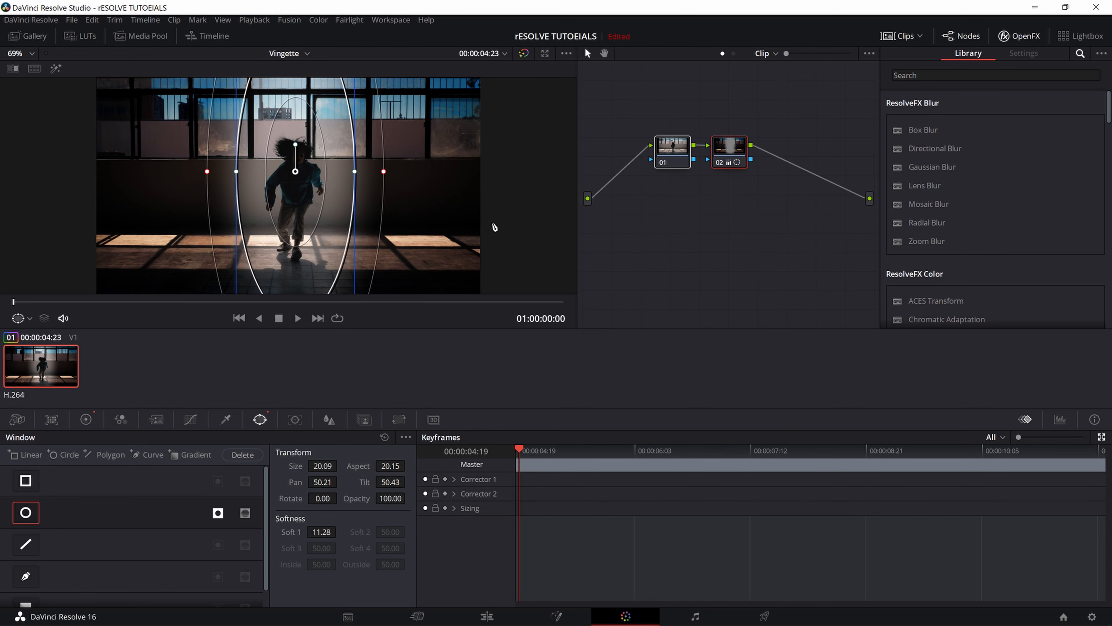
# Play the clip without the window outline to examine the narrowed vignette, toggling the selected node off and on
pyautogui.click(682, 152)
pyautogui.press('space')
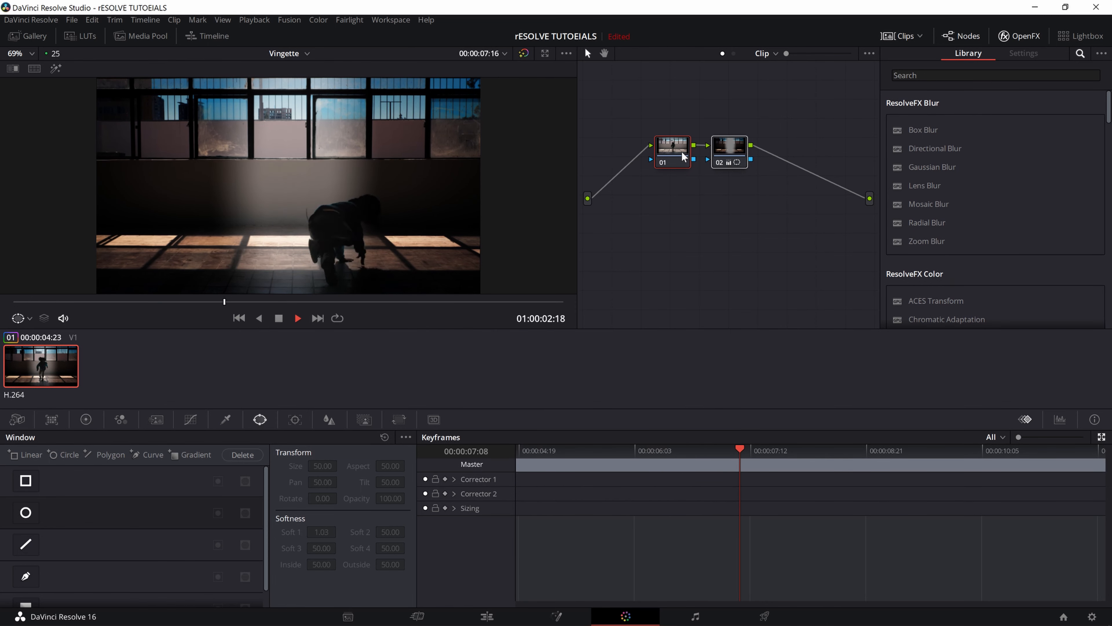
pyautogui.press('space')
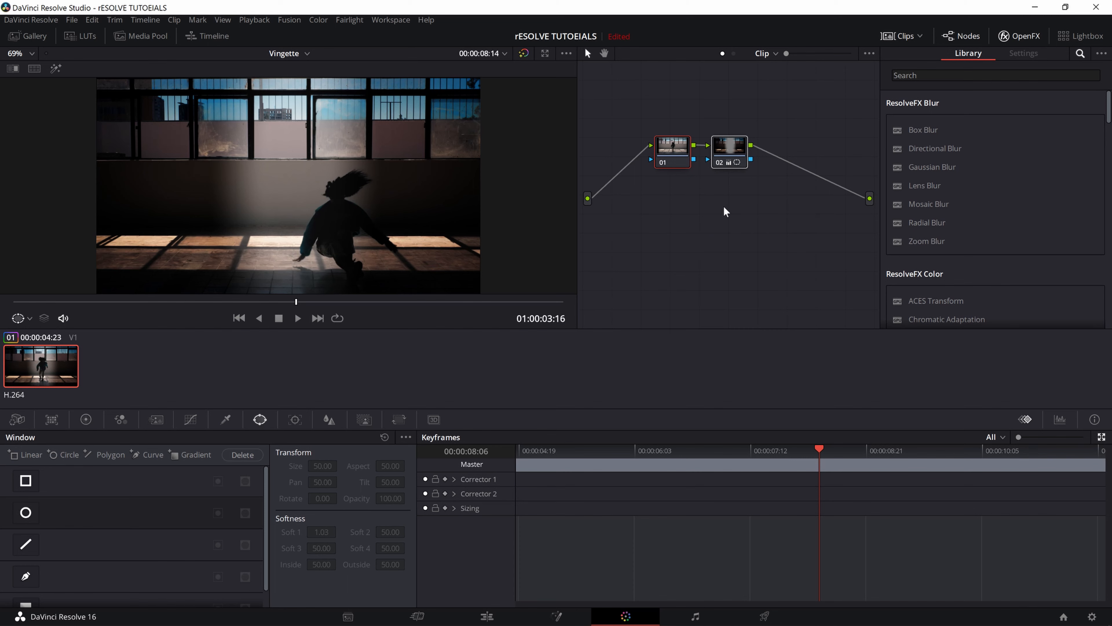
pyautogui.hotkey('ctrl', 'd')
pyautogui.hotkey('ctrl', 'd')
pyautogui.hotkey('ctrl', 'd')
pyautogui.hotkey('ctrl', 'd')
# Disable node 02 and add a new serial node after it
pyautogui.click(724, 154)
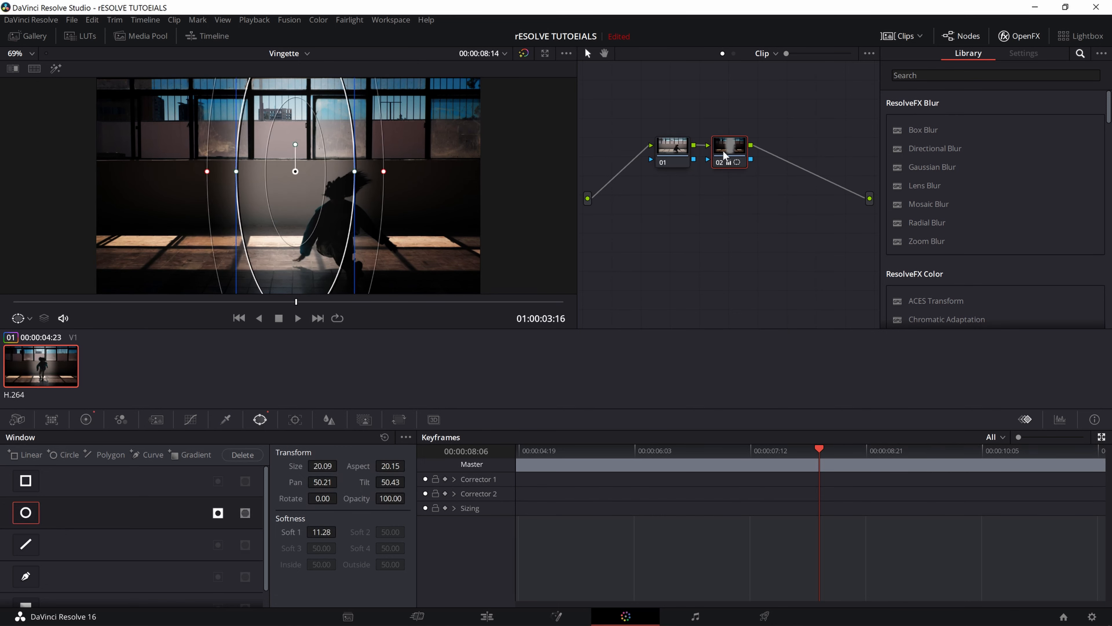
pyautogui.hotkey('ctrl', 'd')
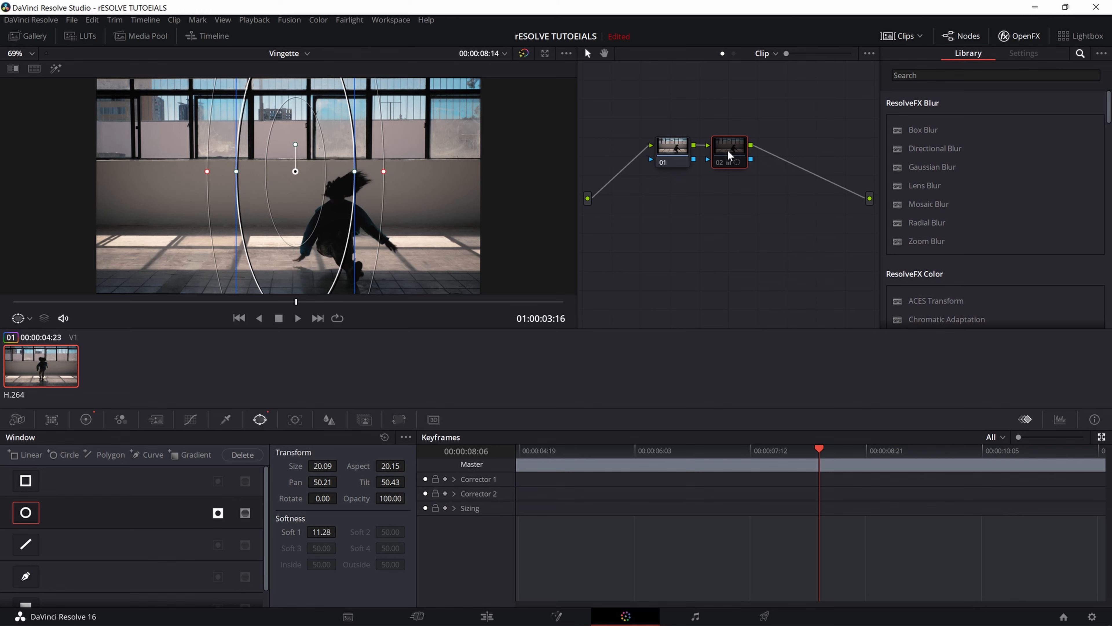
pyautogui.hotkey('alt', 's')
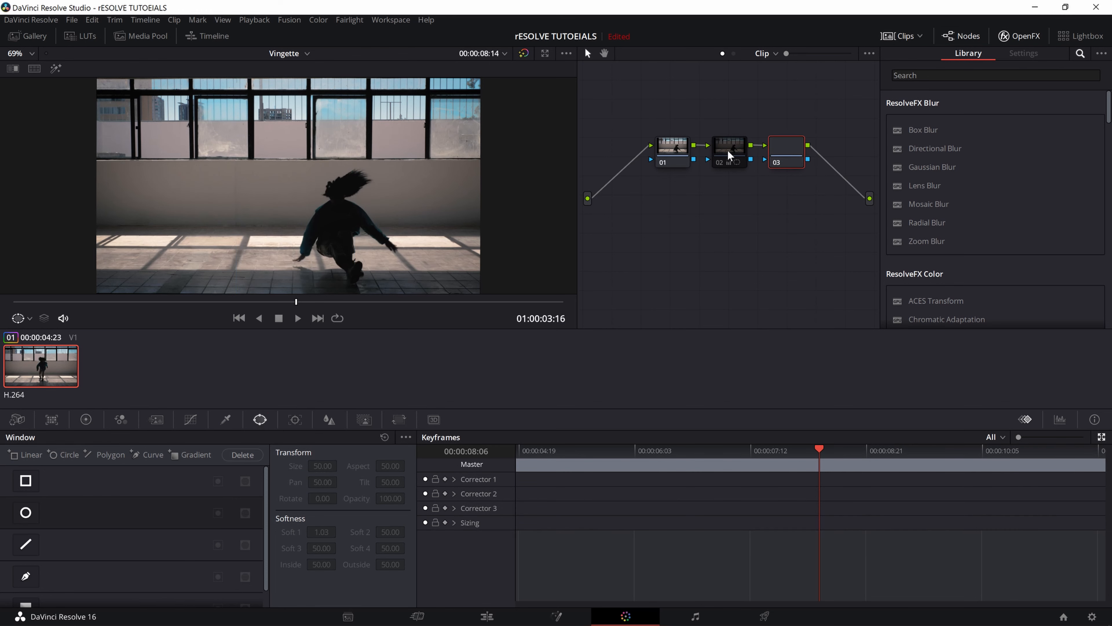
# Search the OpenFX library for "vig" and apply the Vignette effect to node 03
pyautogui.click(1009, 34)
pyautogui.click(1009, 34)
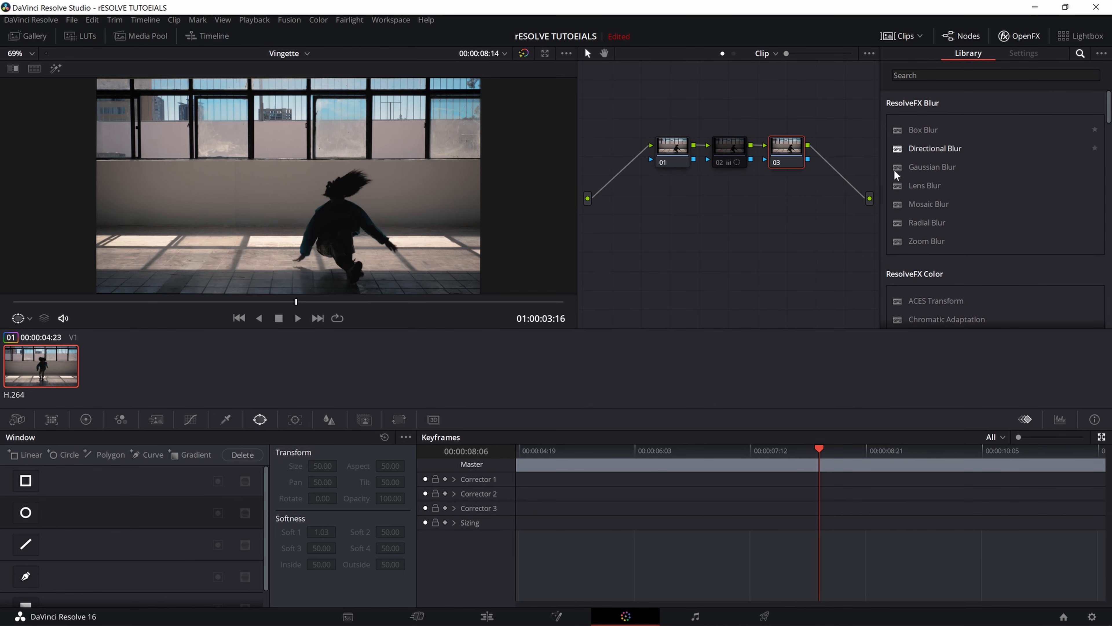
pyautogui.click(1028, 35)
pyautogui.click(1028, 34)
pyautogui.click(963, 76)
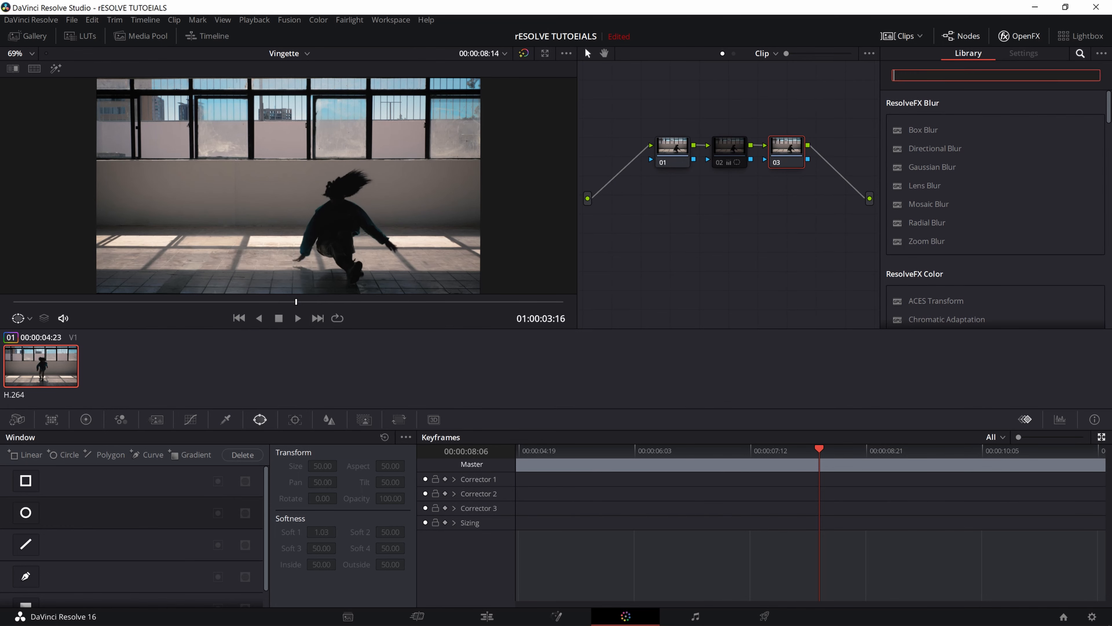
pyautogui.write('vig')
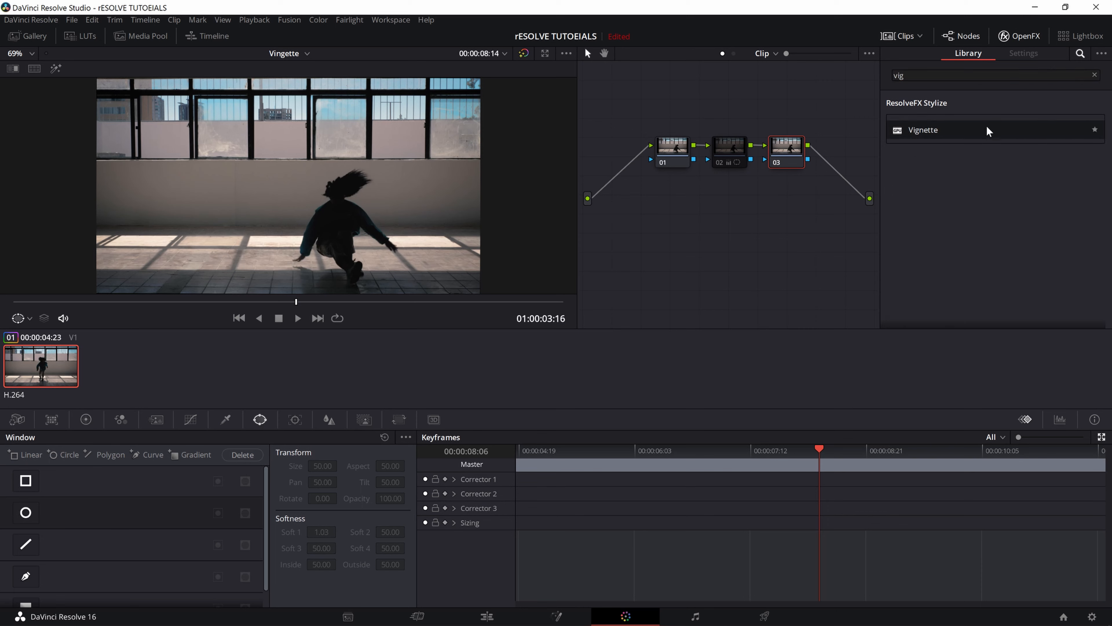
pyautogui.moveTo(986, 128); pyautogui.dragTo(767, 160)
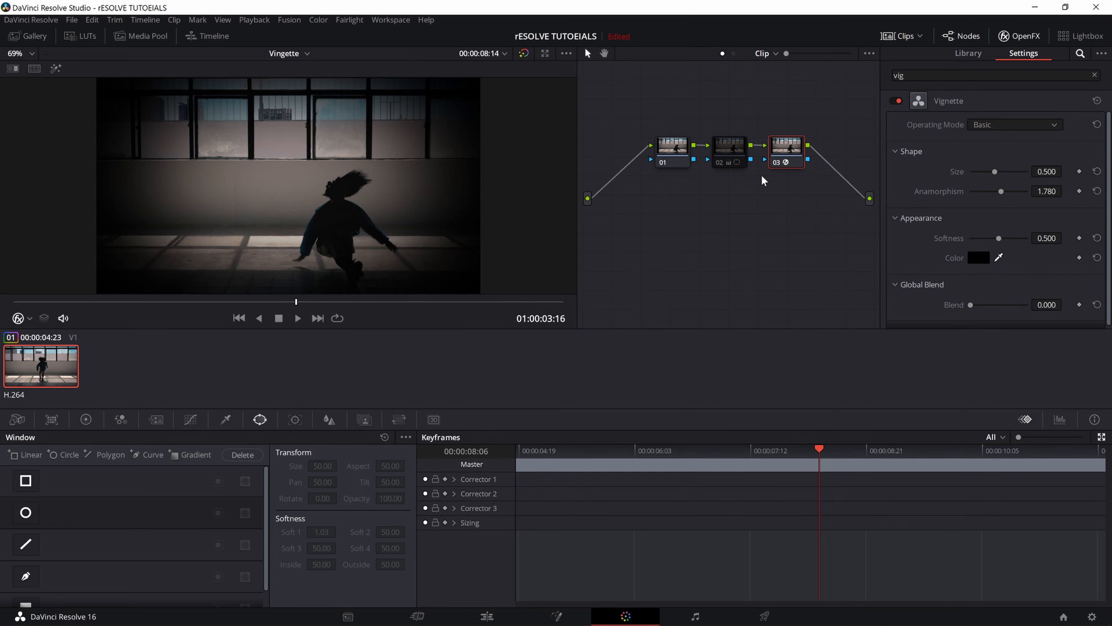
# Compare the Vignette's Basic and Advanced operating modes, ending on Advanced
pyautogui.click(1012, 129)
pyautogui.click(1007, 161)
pyautogui.click(1011, 126)
pyautogui.click(1006, 140)
pyautogui.click(1009, 130)
pyautogui.click(1012, 152)
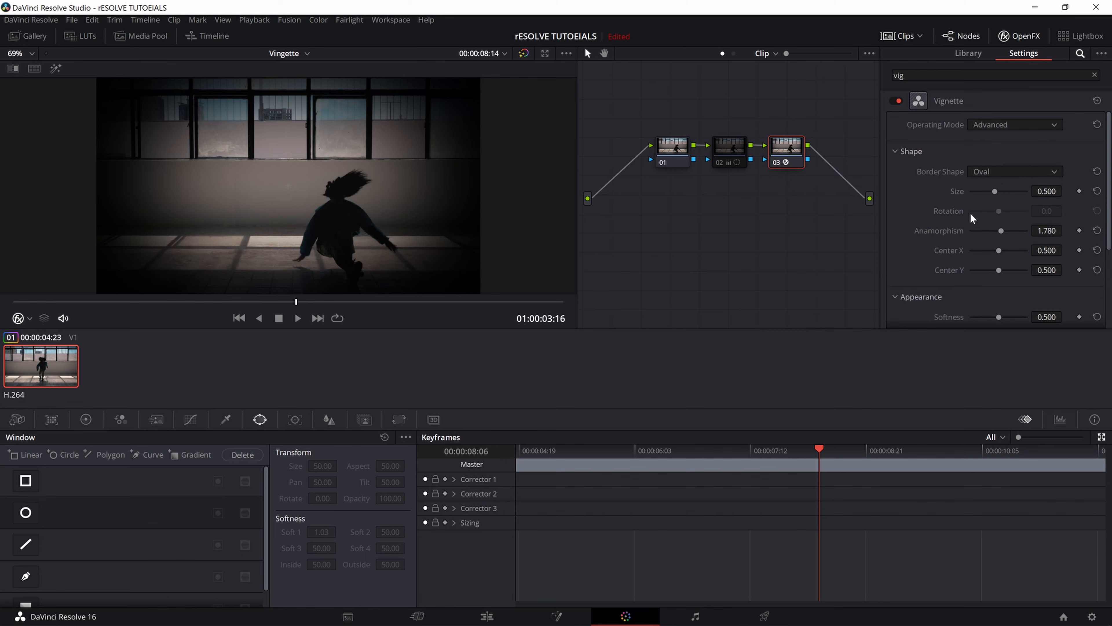
pyautogui.click(1025, 130)
pyautogui.click(1016, 148)
# Try the Triangle and Octagon border shapes on the vignette, and return the operating mode to Basic
pyautogui.click(1011, 173)
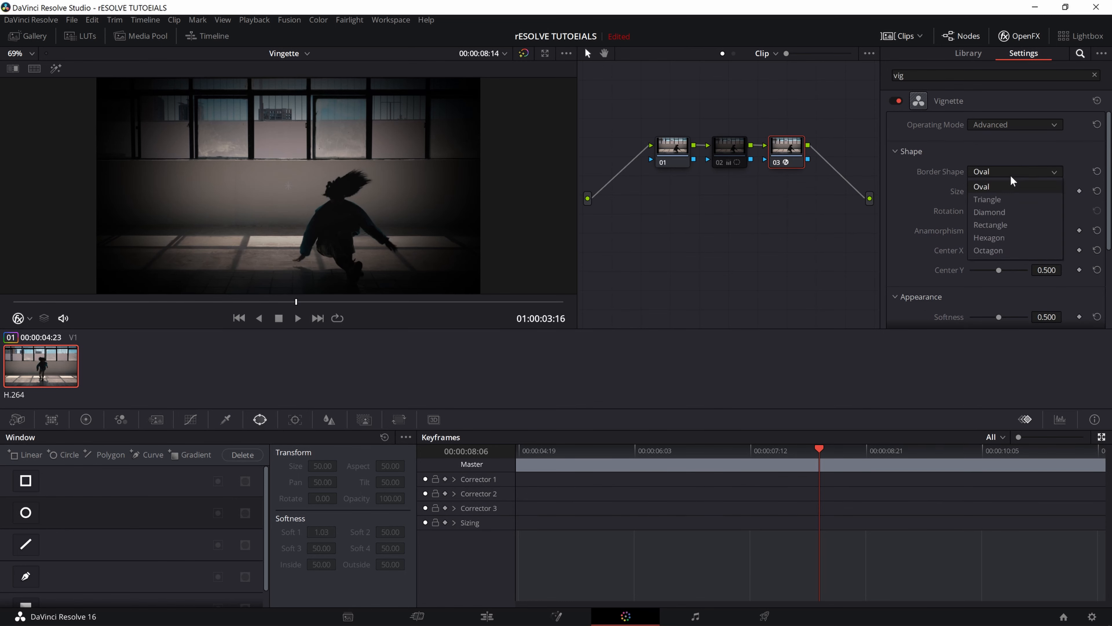
pyautogui.click(1004, 200)
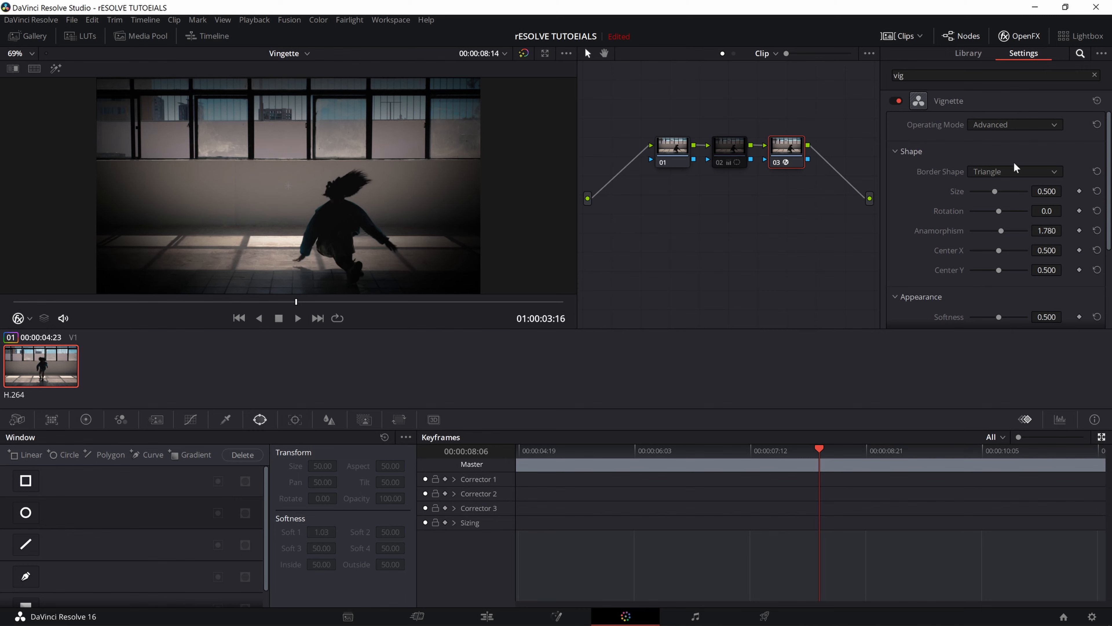
pyautogui.click(1013, 170)
pyautogui.click(998, 249)
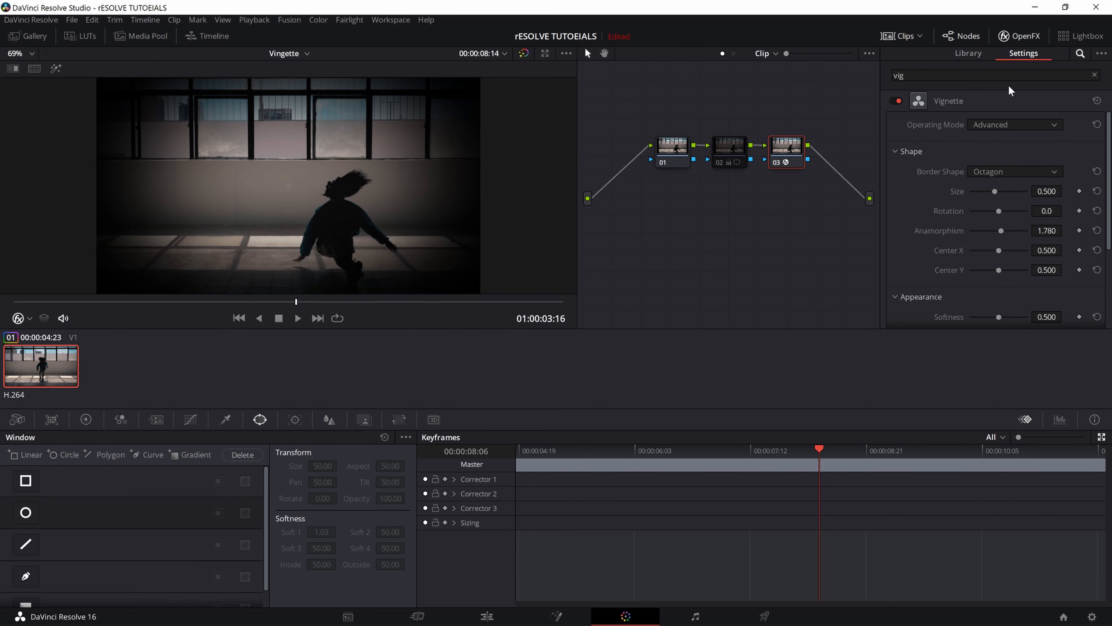
pyautogui.click(1009, 126)
pyautogui.click(1007, 137)
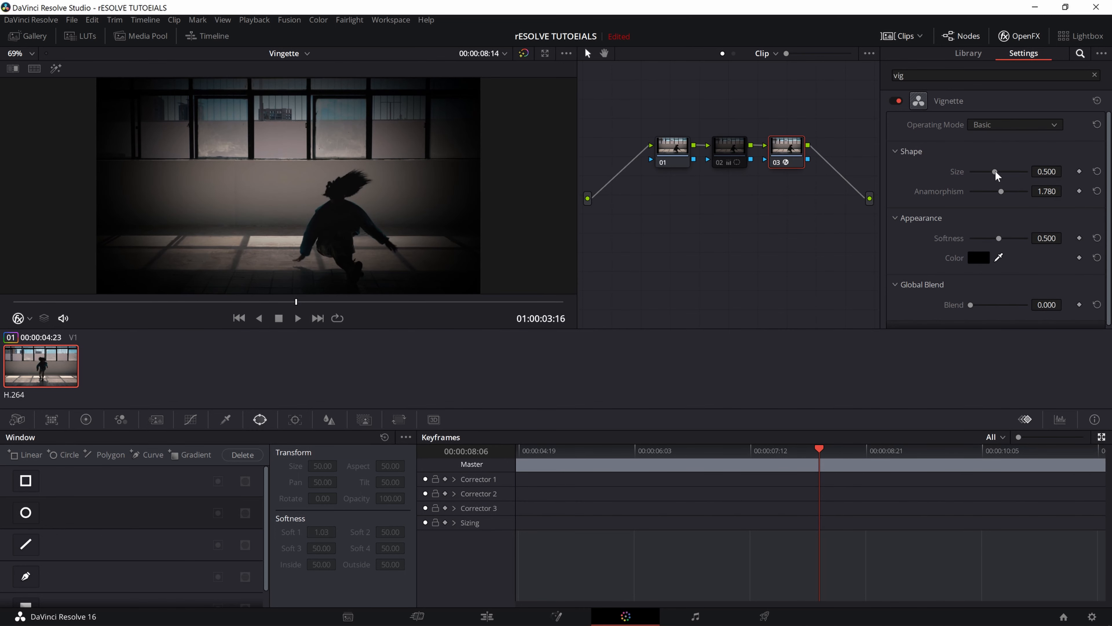